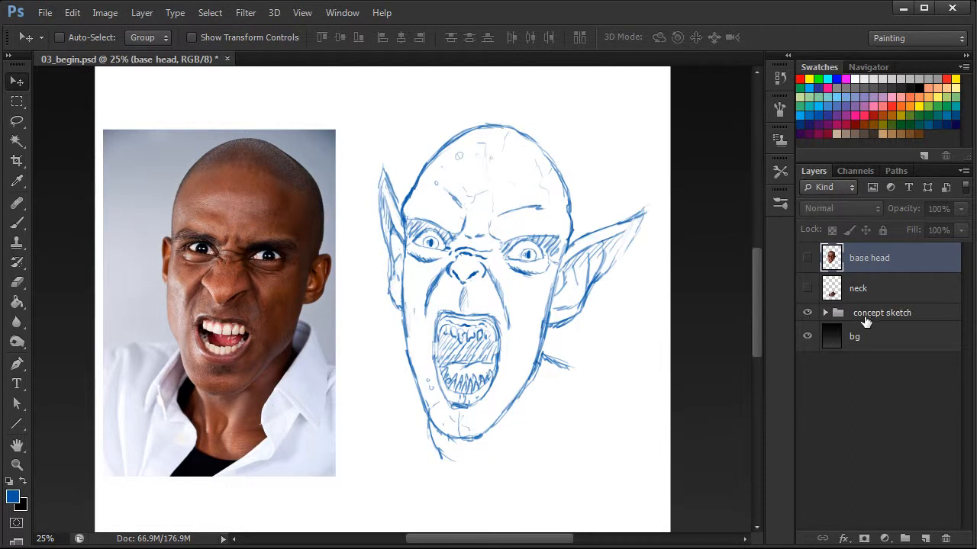
Hide the concept sketch group and show the base head and neck layers
{"action": "left_click", "coordinate": [807, 314]}
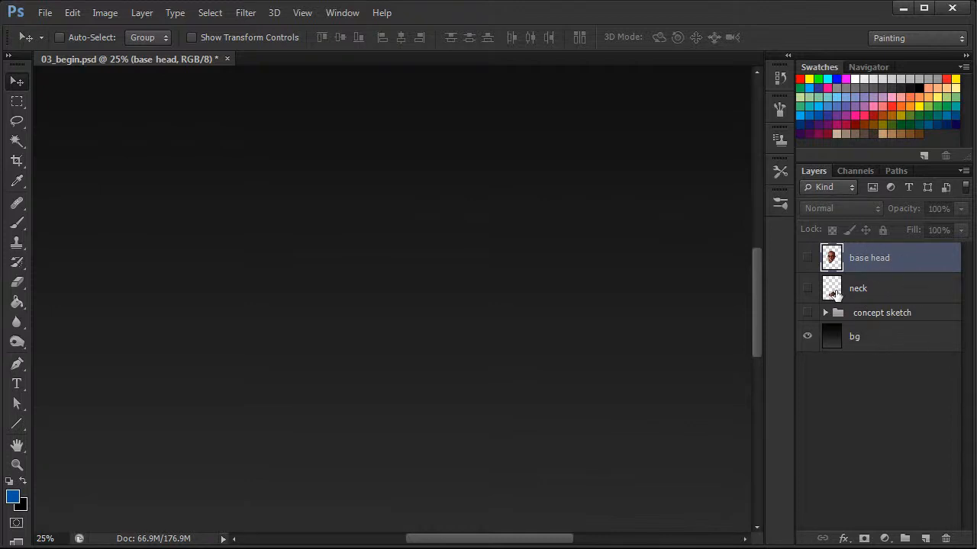
{"action": "left_click", "coordinate": [808, 258]}
{"action": "left_click", "coordinate": [807, 288]}
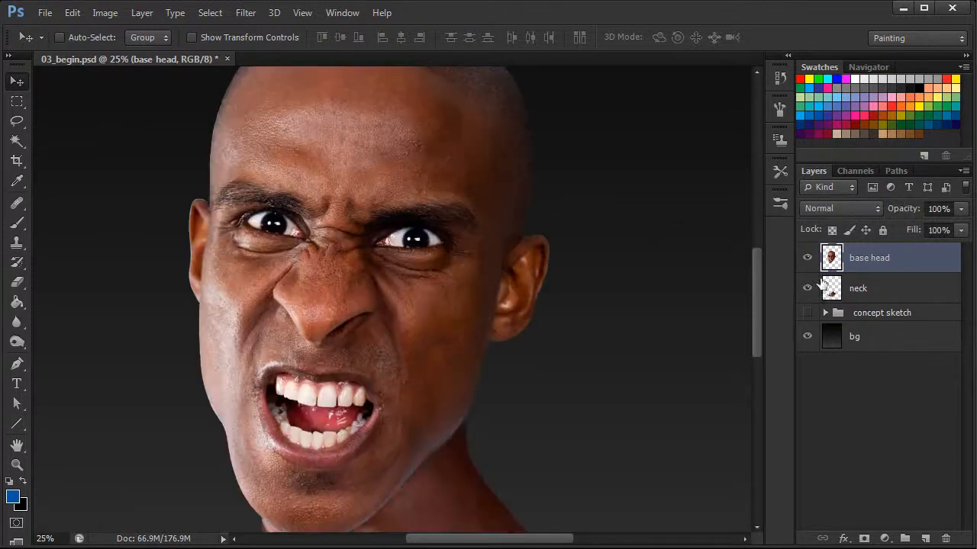
{"action": "key", "text": "ctrl+minus"}
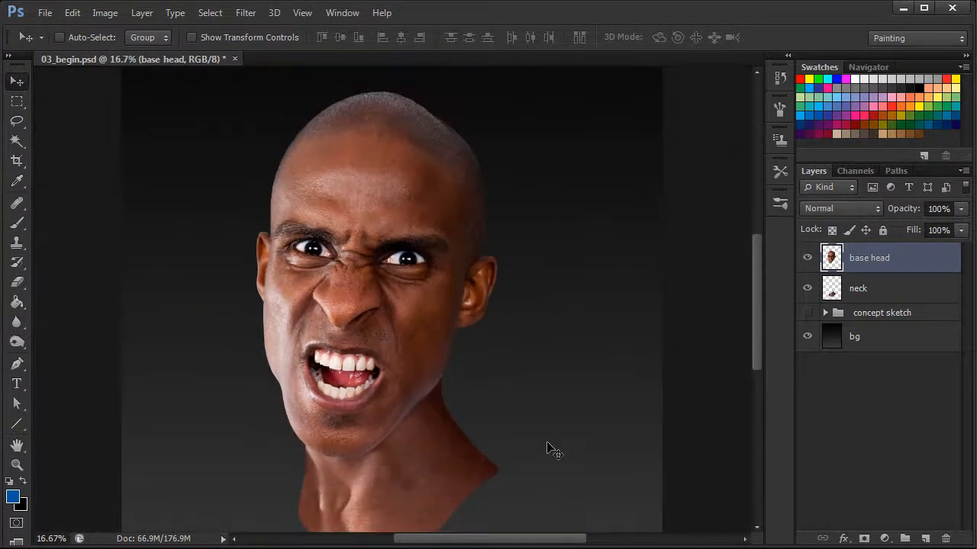
{"action": "scroll", "coordinate": [759, 337], "scroll_direction": "down", "scroll_amount": 2}
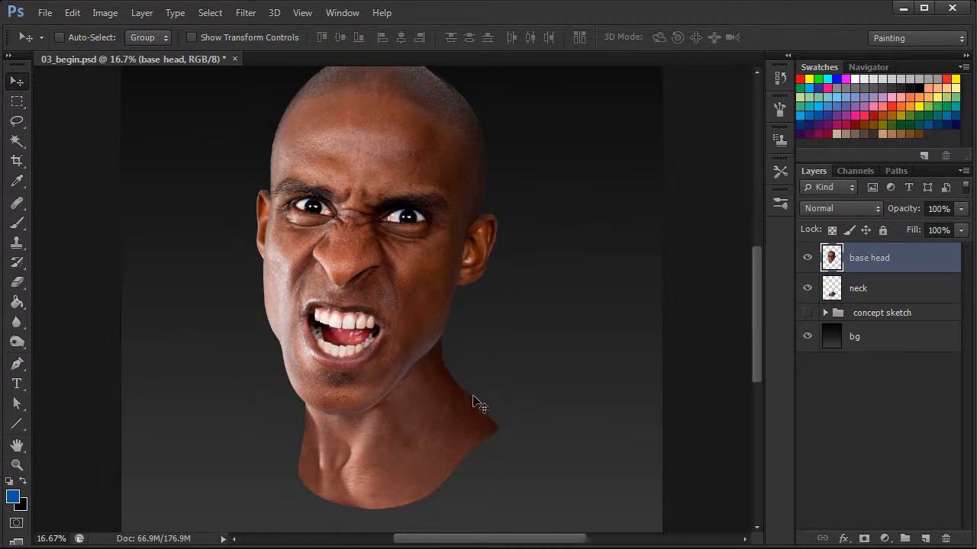
Compare the concept sketch with the base head and neck by toggling layer visibility, and inspect the neck without the head
{"action": "left_click_drag", "start_coordinate": [806, 258], "coordinate": [807, 315]}
{"action": "left_click", "coordinate": [807, 312]}
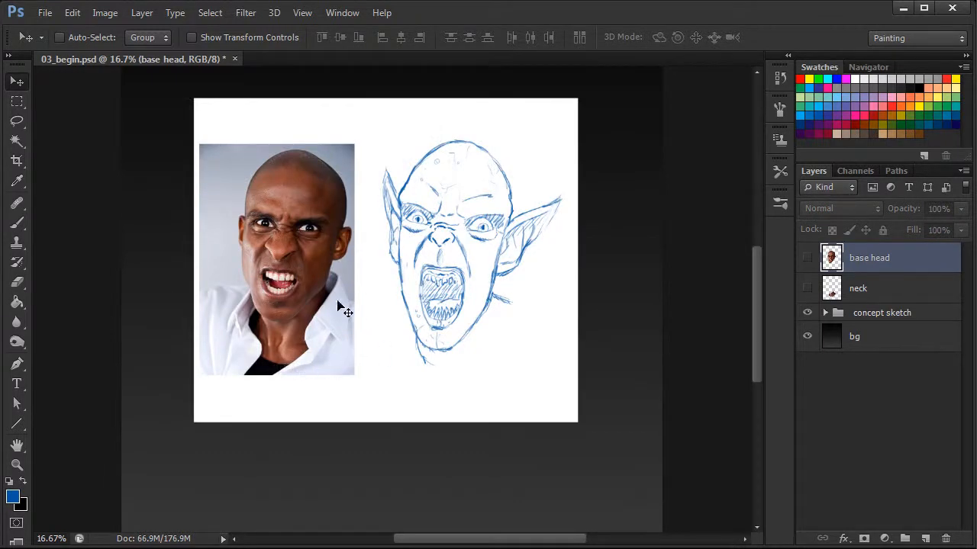
{"action": "left_click", "coordinate": [807, 313]}
{"action": "left_click", "coordinate": [807, 288]}
{"action": "left_click", "coordinate": [807, 258]}
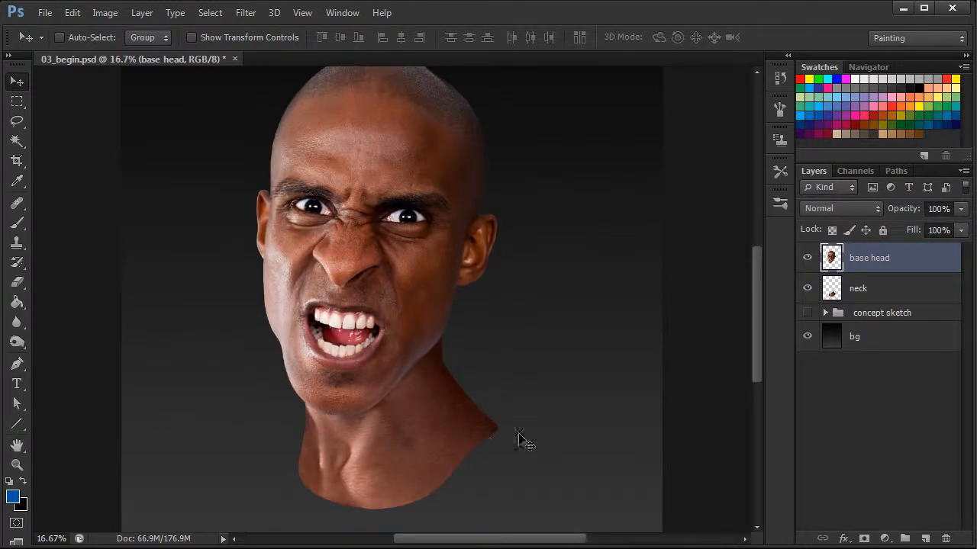
{"action": "left_click_drag", "start_coordinate": [758, 358], "coordinate": [759, 353]}
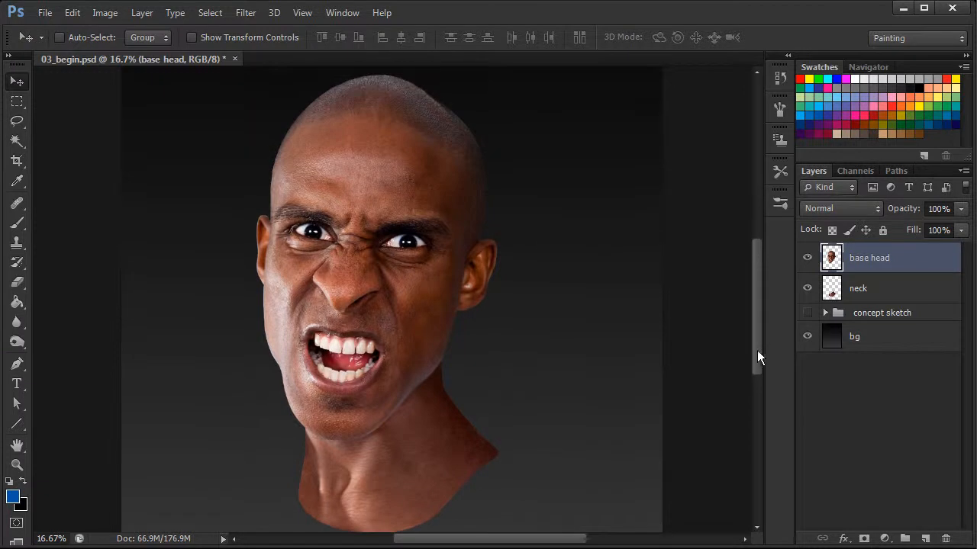
{"action": "left_click", "coordinate": [807, 258]}
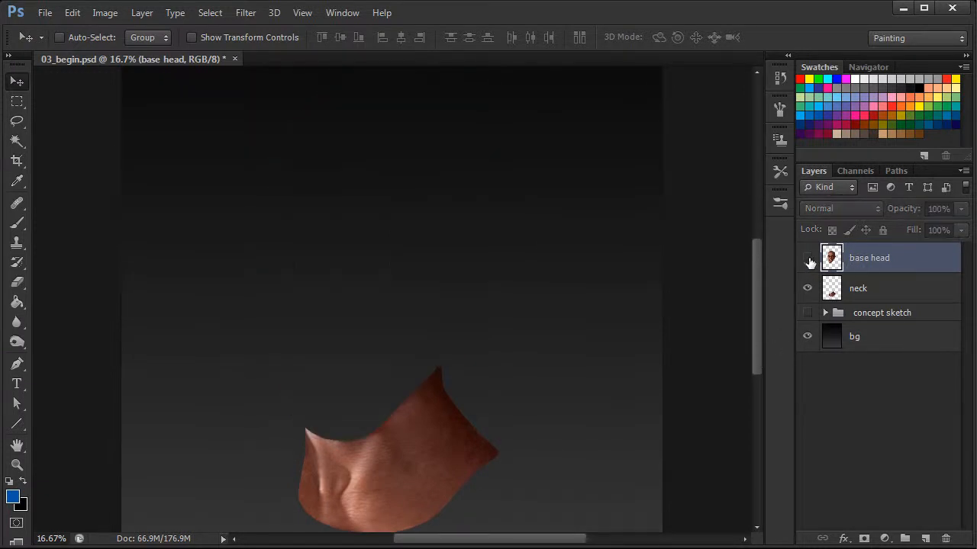
{"action": "left_click", "coordinate": [807, 257]}
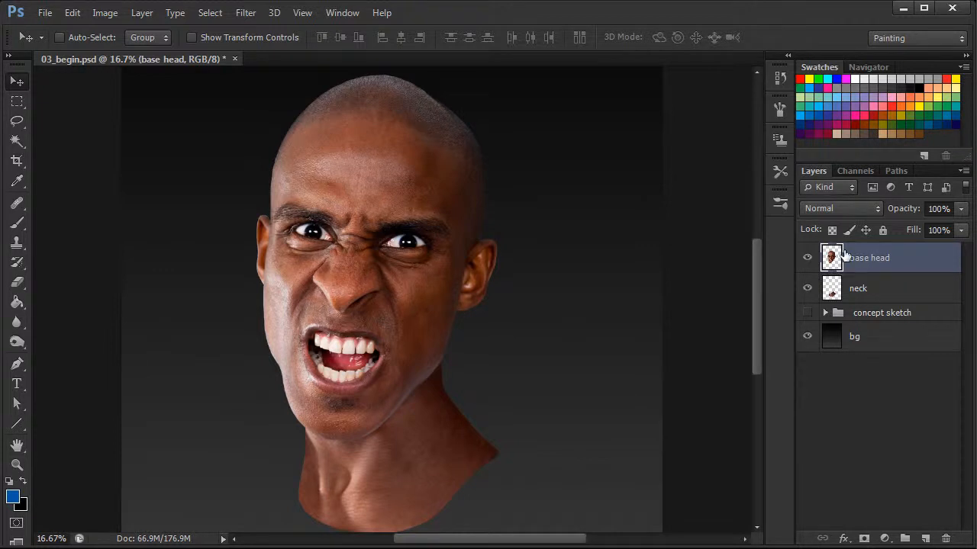
Duplicate the base head layer within 03_begin.psd and name the copy "nose"
{"action": "right_click", "coordinate": [884, 255]}
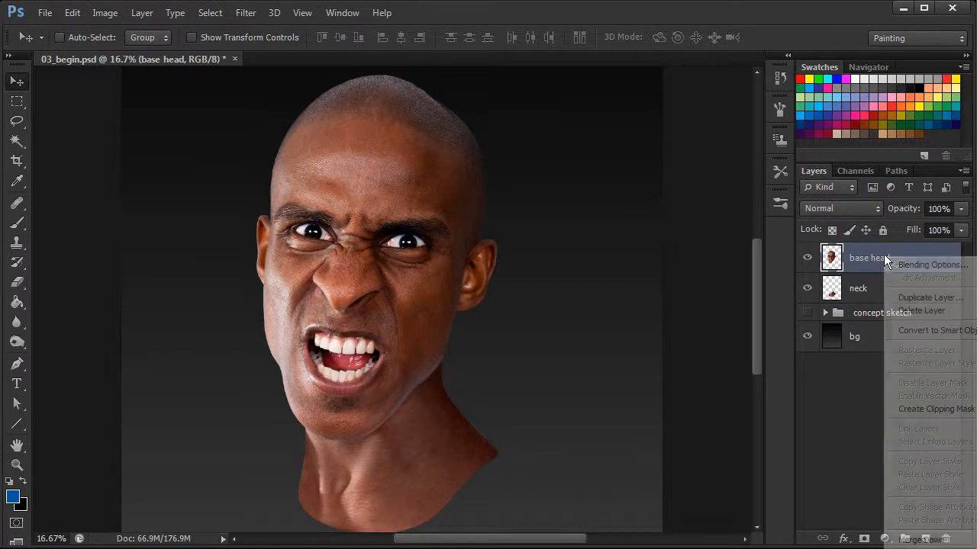
{"action": "left_click", "coordinate": [917, 297]}
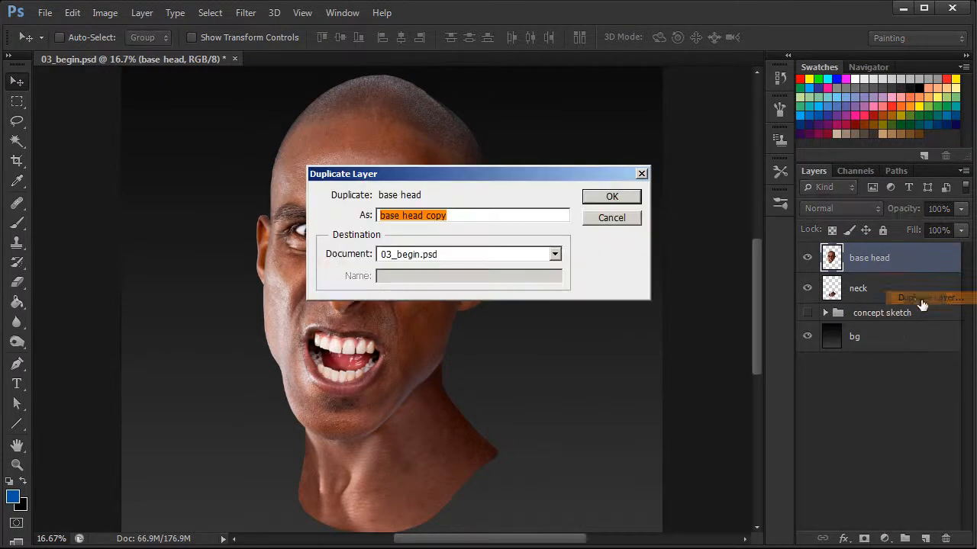
{"action": "type", "text": "no"}
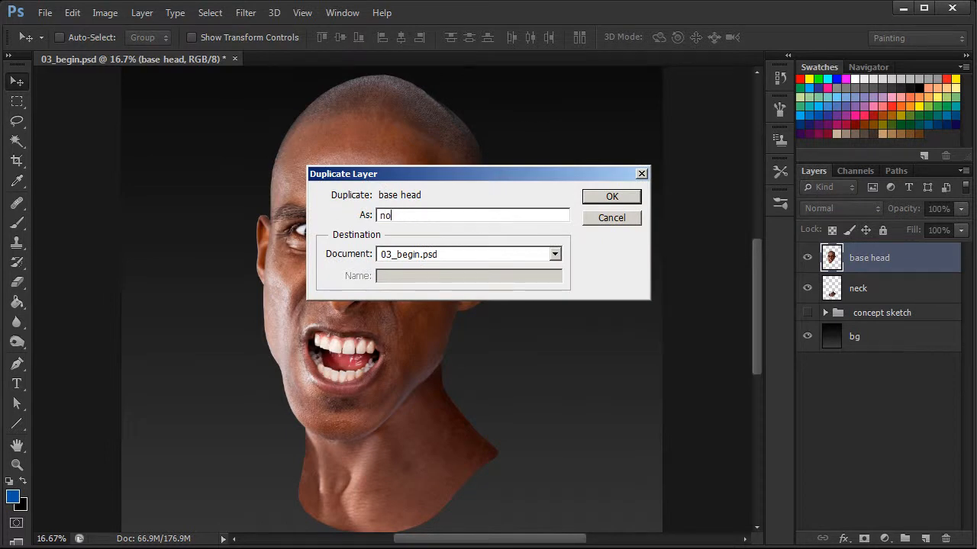
{"action": "type", "text": "se"}
{"action": "left_click", "coordinate": [618, 198]}
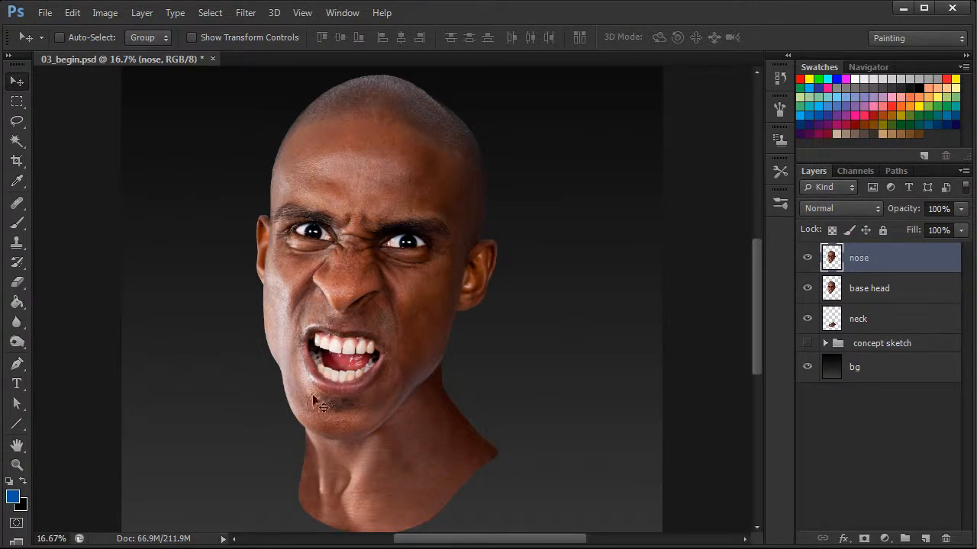
Open the Liquify filter on the nose layer
{"action": "left_click", "coordinate": [249, 15]}
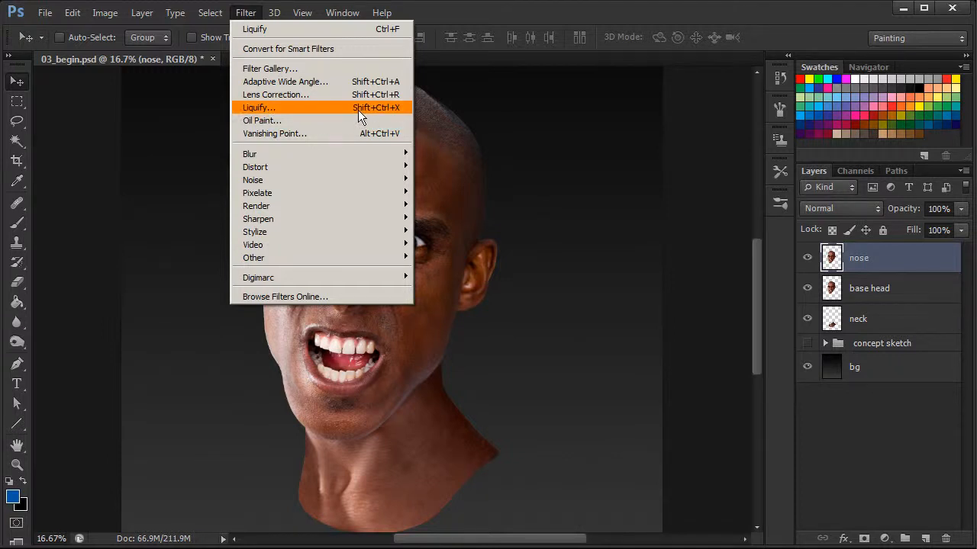
{"action": "left_click", "coordinate": [298, 110]}
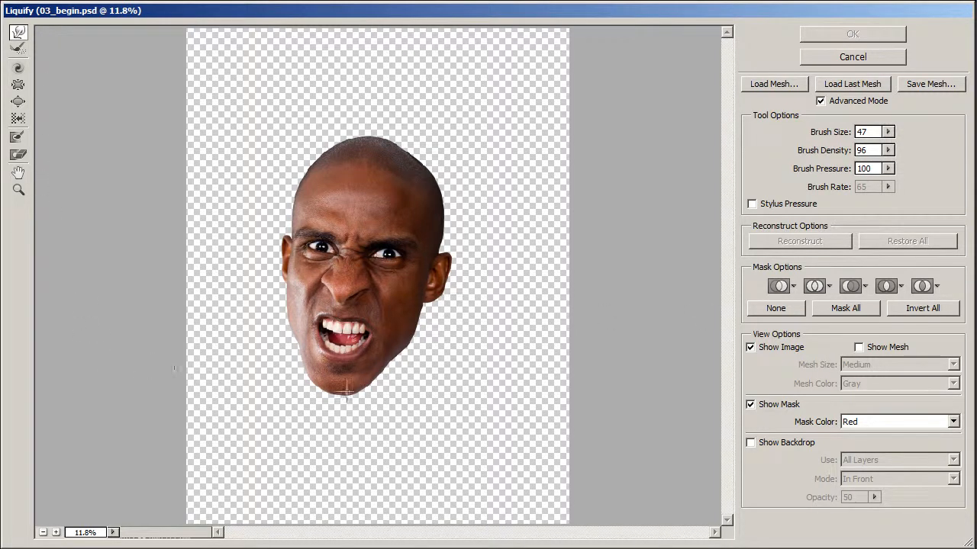
{"action": "key", "text": "ctrl+plus"}
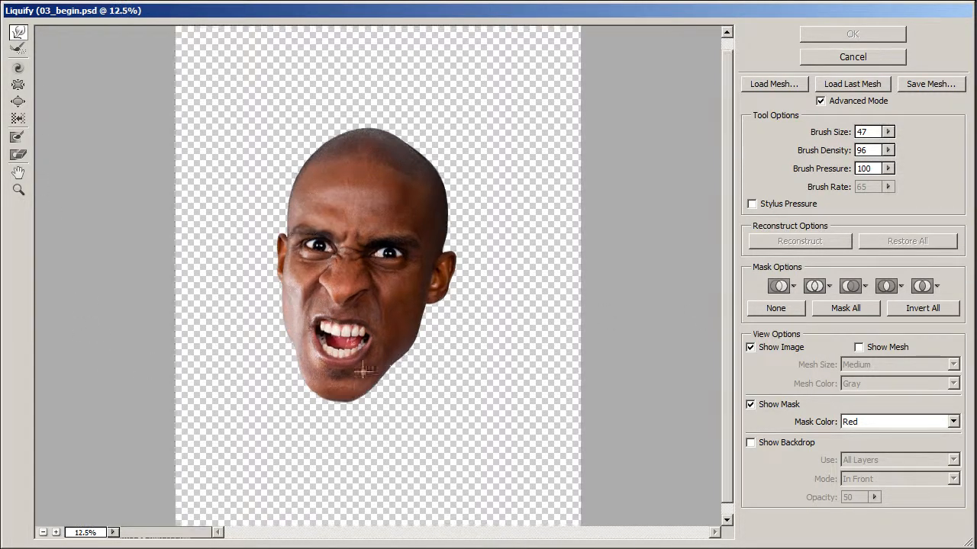
{"action": "key", "text": "ctrl+plus"}
{"action": "scroll", "coordinate": [726, 305], "scroll_direction": "down", "scroll_amount": 1}
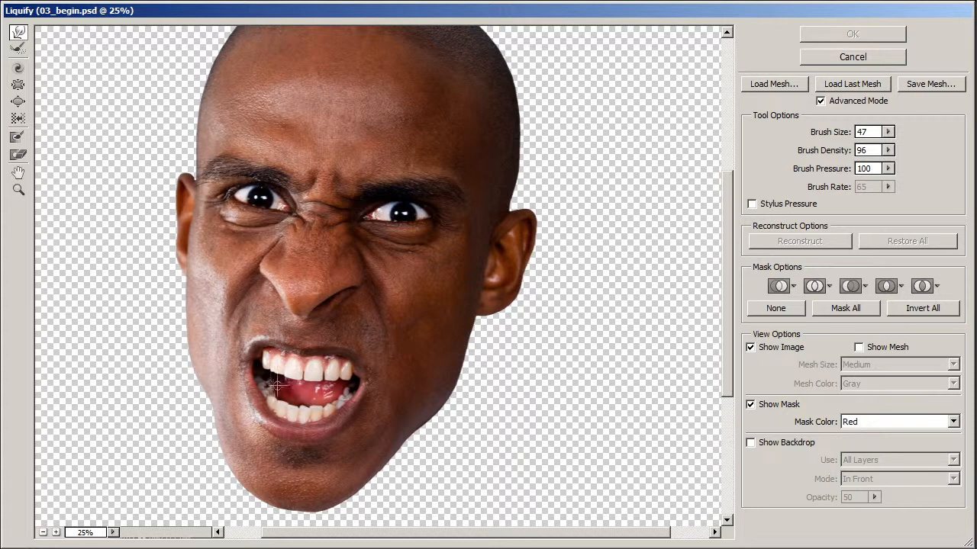
Freeze the mouth, cheeks, eyes and lower forehead around the nose with the Freeze Mask tool, enlarging the brush to 389
{"action": "left_click", "coordinate": [19, 137]}
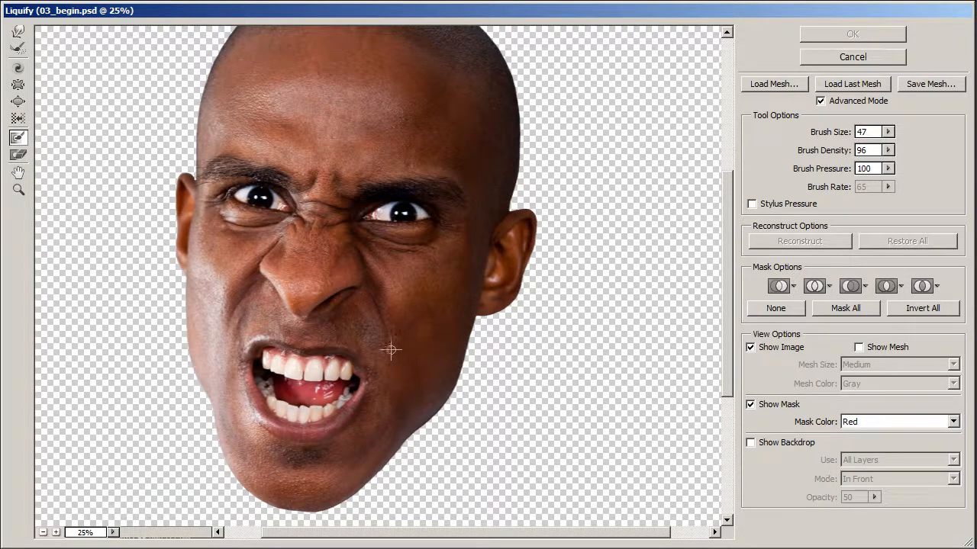
{"action": "mouse_move", "coordinate": [336, 336]}
{"action": "left_mouse_down"}
{"action": "mouse_move", "coordinate": [323, 352]}
{"action": "mouse_move", "coordinate": [330, 372]}
{"action": "left_mouse_up"}
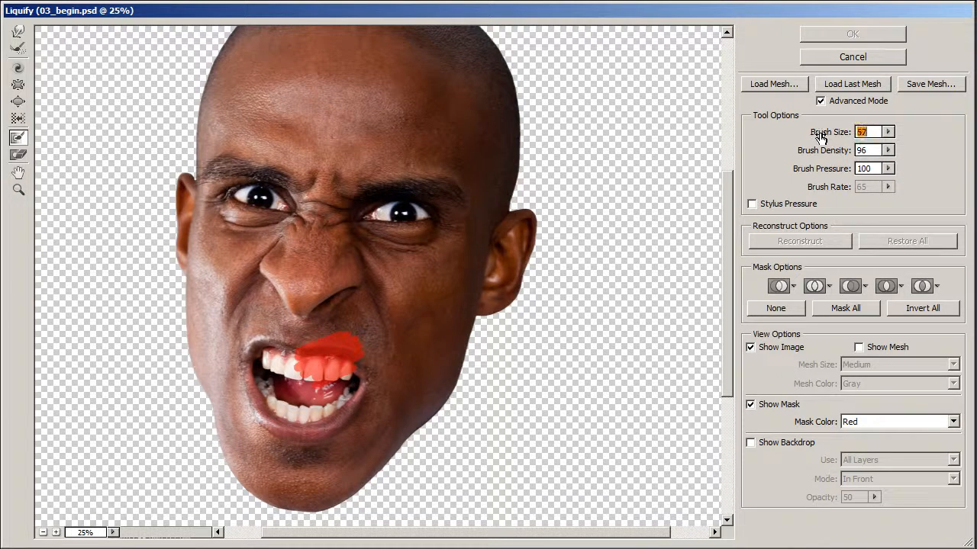
{"action": "left_click_drag", "start_coordinate": [930, 136], "coordinate": [940, 136]}
{"action": "mouse_move", "coordinate": [414, 332]}
{"action": "left_mouse_down"}
{"action": "mouse_move", "coordinate": [311, 397]}
{"action": "mouse_move", "coordinate": [238, 367]}
{"action": "mouse_move", "coordinate": [290, 362]}
{"action": "left_mouse_up"}
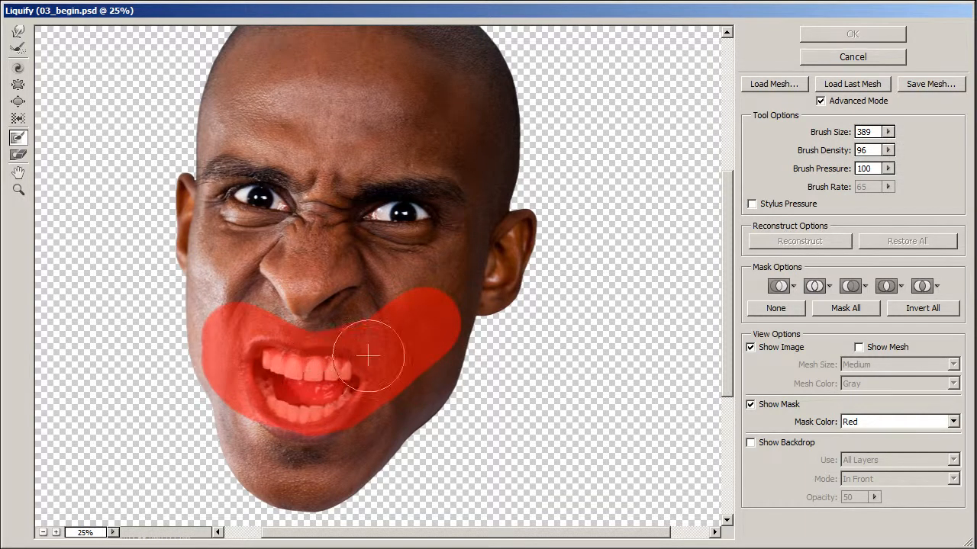
{"action": "left_click", "coordinate": [232, 308]}
{"action": "mouse_move", "coordinate": [231, 307]}
{"action": "left_mouse_down"}
{"action": "mouse_move", "coordinate": [297, 423]}
{"action": "mouse_move", "coordinate": [422, 370]}
{"action": "mouse_move", "coordinate": [415, 244]}
{"action": "mouse_move", "coordinate": [389, 192]}
{"action": "mouse_move", "coordinate": [399, 308]}
{"action": "mouse_move", "coordinate": [438, 229]}
{"action": "mouse_move", "coordinate": [469, 286]}
{"action": "left_mouse_up"}
{"action": "mouse_move", "coordinate": [260, 199]}
{"action": "left_mouse_down"}
{"action": "mouse_move", "coordinate": [240, 206]}
{"action": "mouse_move", "coordinate": [248, 221]}
{"action": "mouse_move", "coordinate": [209, 313]}
{"action": "mouse_move", "coordinate": [217, 283]}
{"action": "mouse_move", "coordinate": [202, 252]}
{"action": "left_mouse_up"}
{"action": "mouse_move", "coordinate": [316, 119]}
{"action": "left_mouse_down"}
{"action": "mouse_move", "coordinate": [282, 149]}
{"action": "mouse_move", "coordinate": [341, 131]}
{"action": "mouse_move", "coordinate": [400, 164]}
{"action": "mouse_move", "coordinate": [441, 171]}
{"action": "mouse_move", "coordinate": [303, 132]}
{"action": "mouse_move", "coordinate": [248, 150]}
{"action": "mouse_move", "coordinate": [216, 195]}
{"action": "mouse_move", "coordinate": [453, 184]}
{"action": "mouse_move", "coordinate": [452, 277]}
{"action": "mouse_move", "coordinate": [419, 355]}
{"action": "left_mouse_up"}
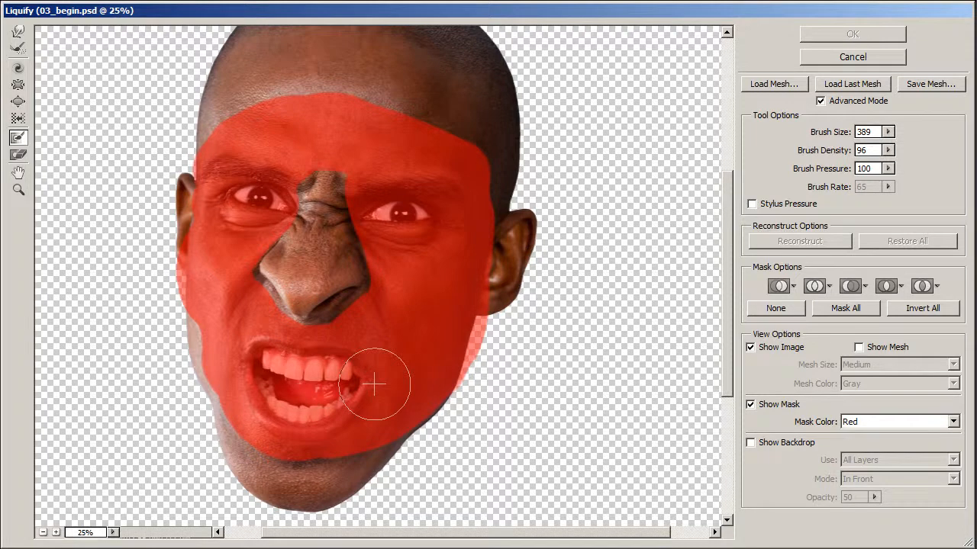
Shrink the unfrozen nose with the Pucker tool at brush size 817 and density 100
{"action": "left_click", "coordinate": [19, 86]}
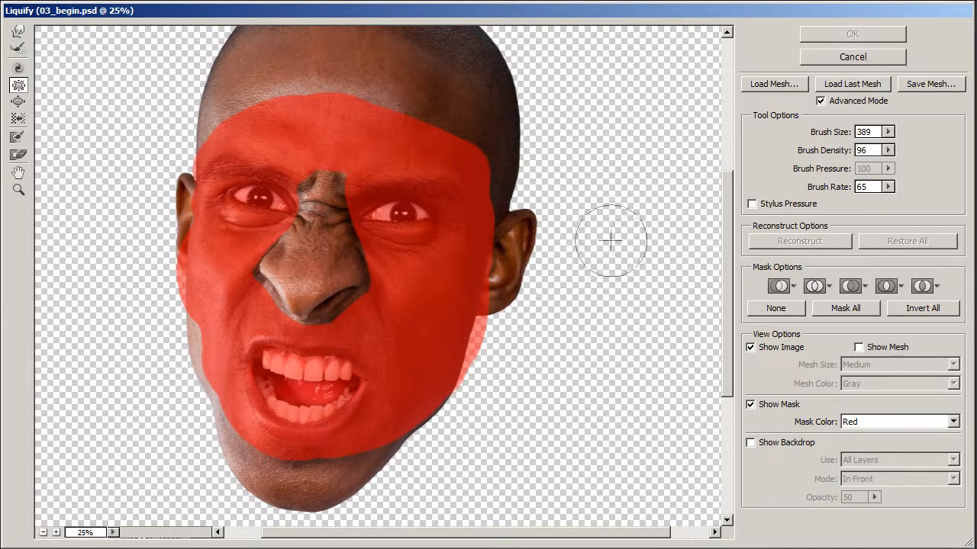
{"action": "left_click", "coordinate": [820, 135]}
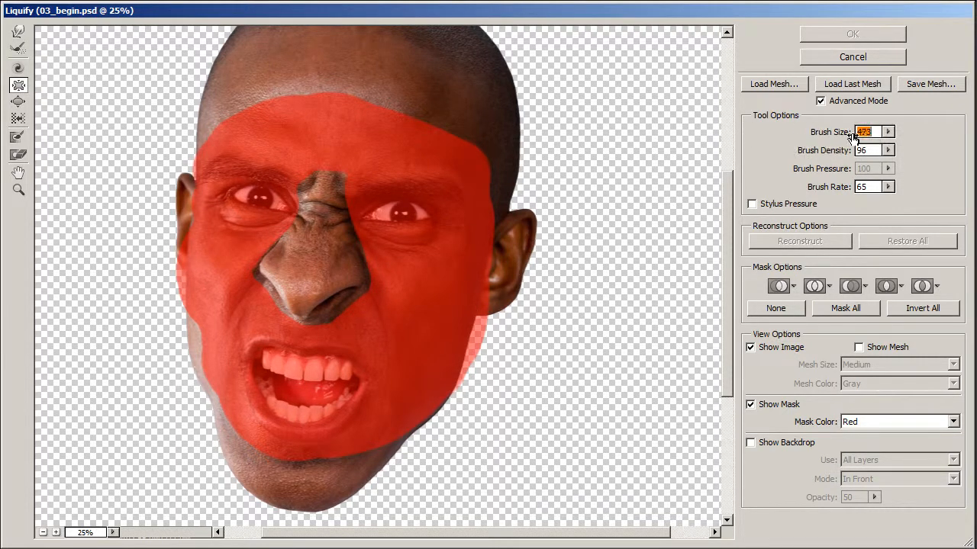
{"action": "left_click_drag", "start_coordinate": [919, 137], "coordinate": [925, 136]}
{"action": "left_click_drag", "start_coordinate": [813, 137], "coordinate": [863, 135]}
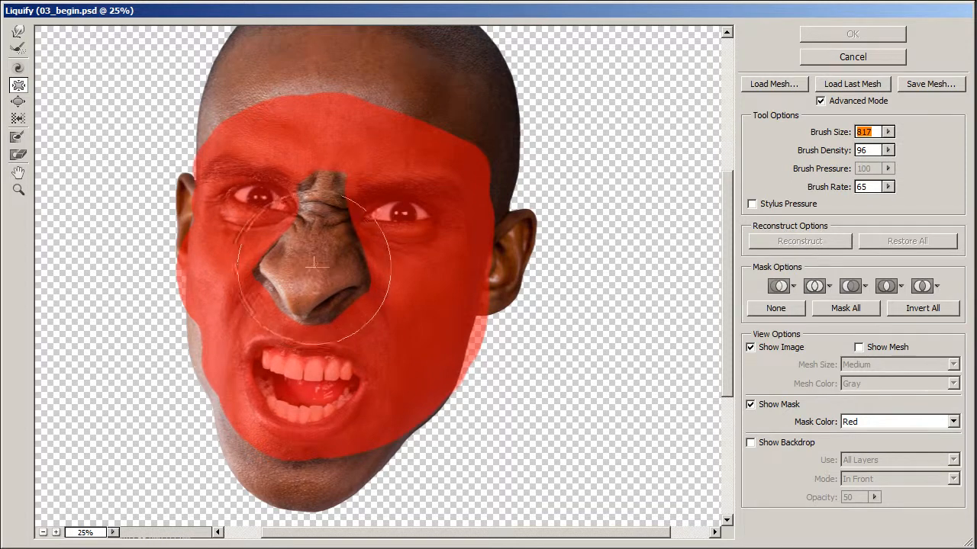
{"action": "left_click_drag", "start_coordinate": [827, 150], "coordinate": [823, 152]}
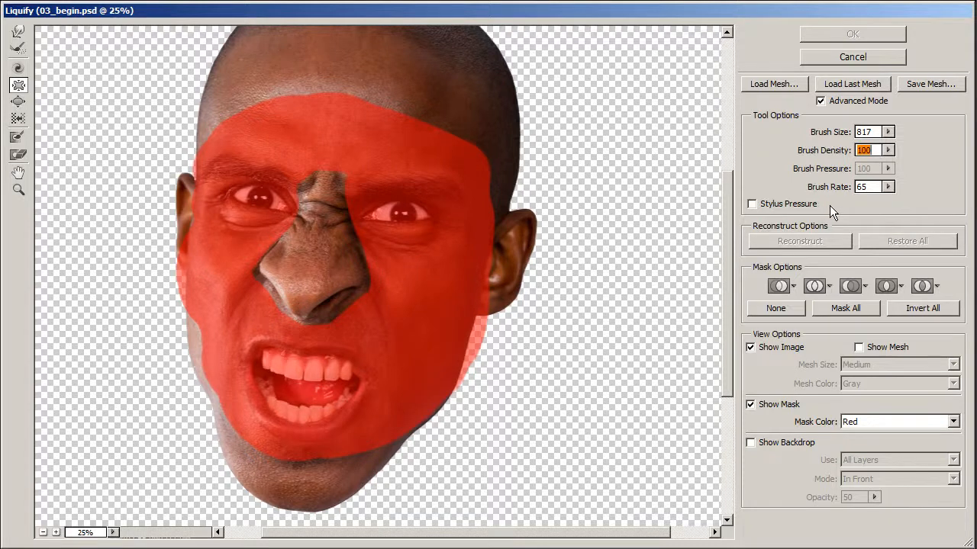
{"action": "left_click", "coordinate": [311, 249]}
{"action": "left_click_drag", "start_coordinate": [311, 250], "coordinate": [311, 250]}
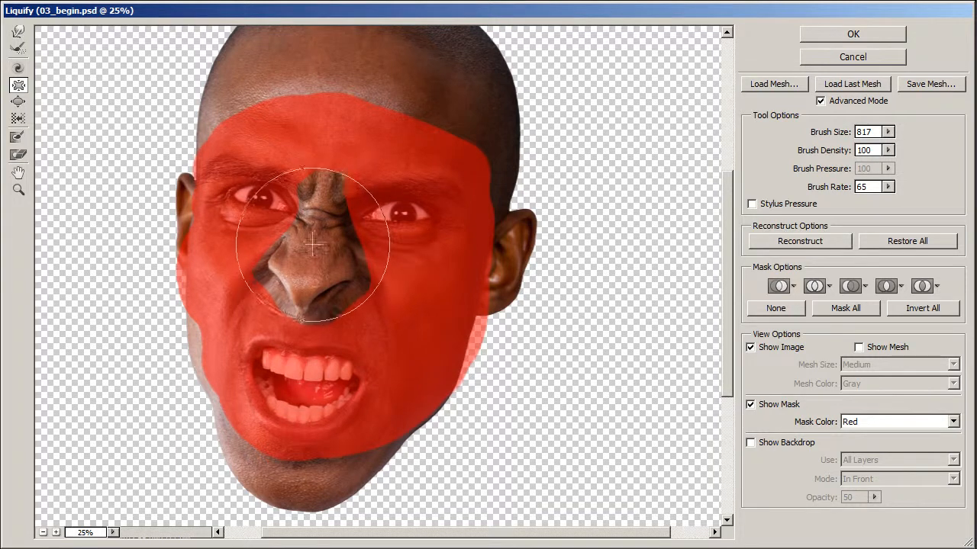
Reduce the Pucker brush size to 563 and pinch the lower part of the nose further
{"action": "left_click_drag", "start_coordinate": [839, 132], "coordinate": [748, 143]}
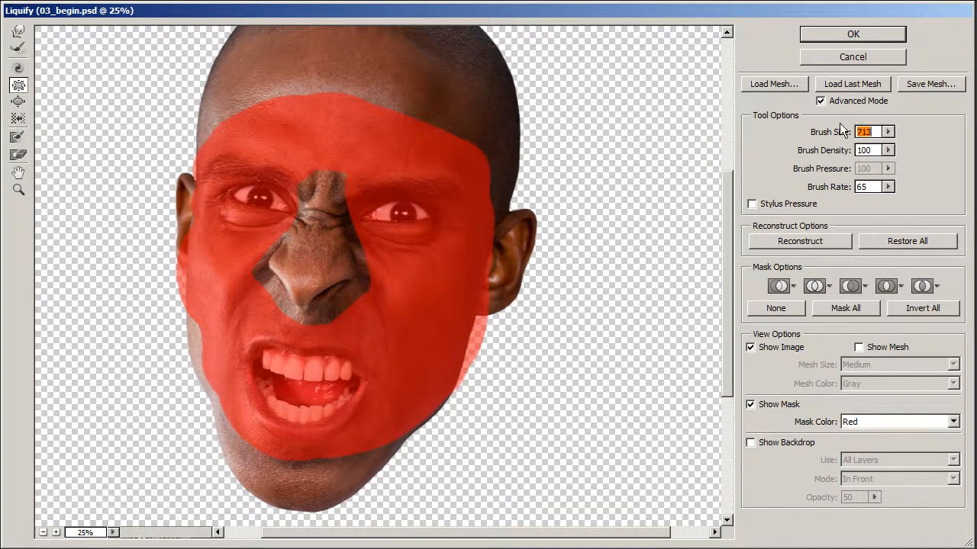
{"action": "left_click_drag", "start_coordinate": [816, 137], "coordinate": [812, 136]}
{"action": "left_click_drag", "start_coordinate": [836, 136], "coordinate": [820, 135]}
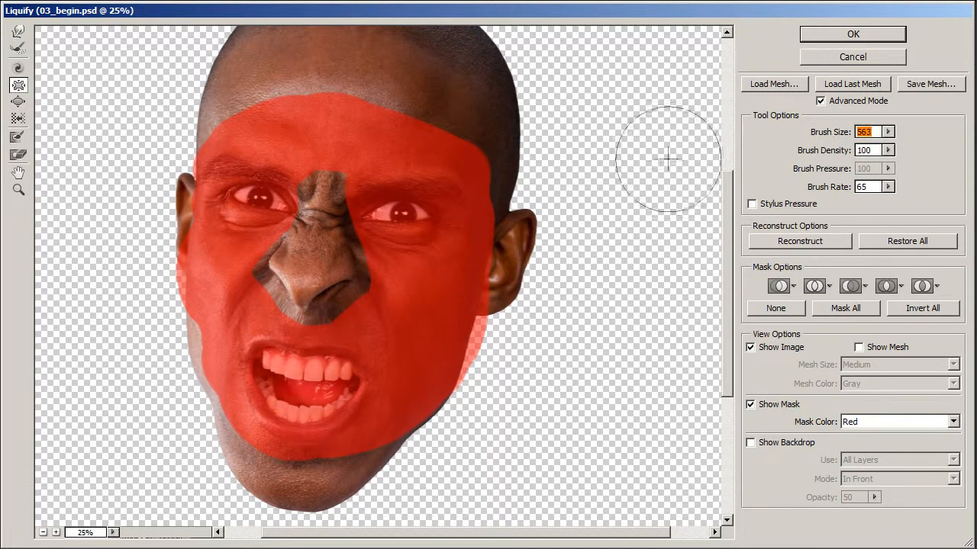
{"action": "left_click", "coordinate": [310, 273]}
{"action": "left_click", "coordinate": [310, 274]}
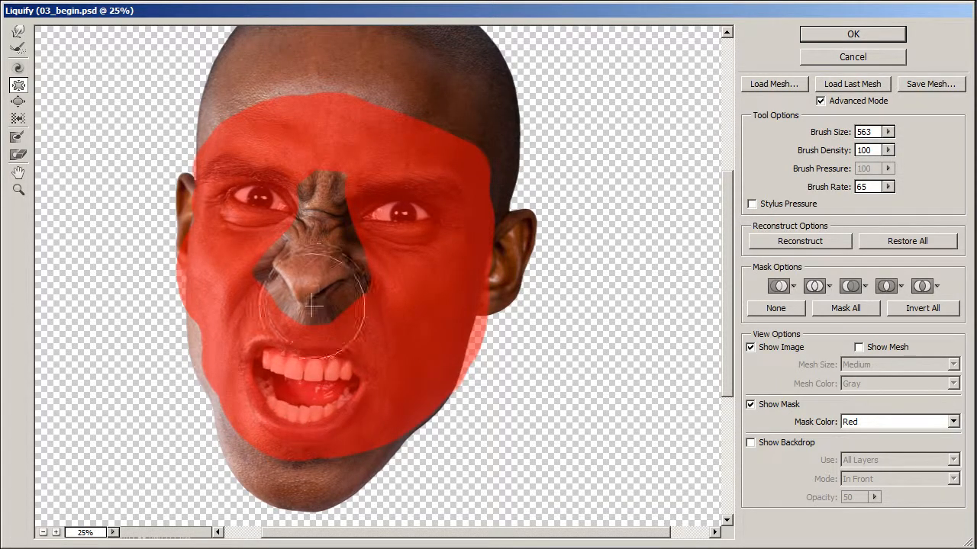
Push the nose tip and the skin beneath it upward with the Forward Warp tool at brush size 563
{"action": "left_click", "coordinate": [19, 33]}
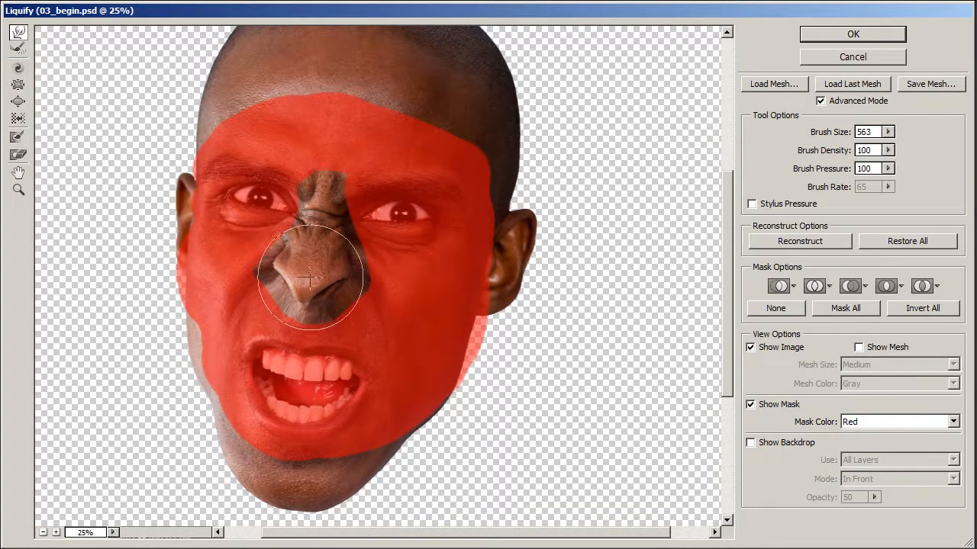
{"action": "mouse_move", "coordinate": [311, 267]}
{"action": "left_mouse_down"}
{"action": "mouse_move", "coordinate": [318, 219]}
{"action": "mouse_move", "coordinate": [302, 293]}
{"action": "mouse_move", "coordinate": [312, 223]}
{"action": "left_mouse_up"}
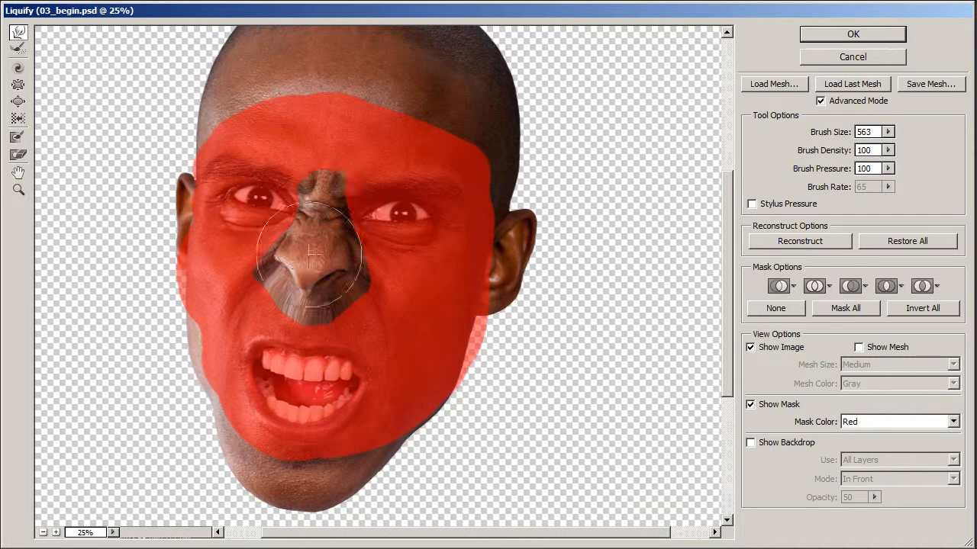
{"action": "left_click_drag", "start_coordinate": [310, 261], "coordinate": [316, 219]}
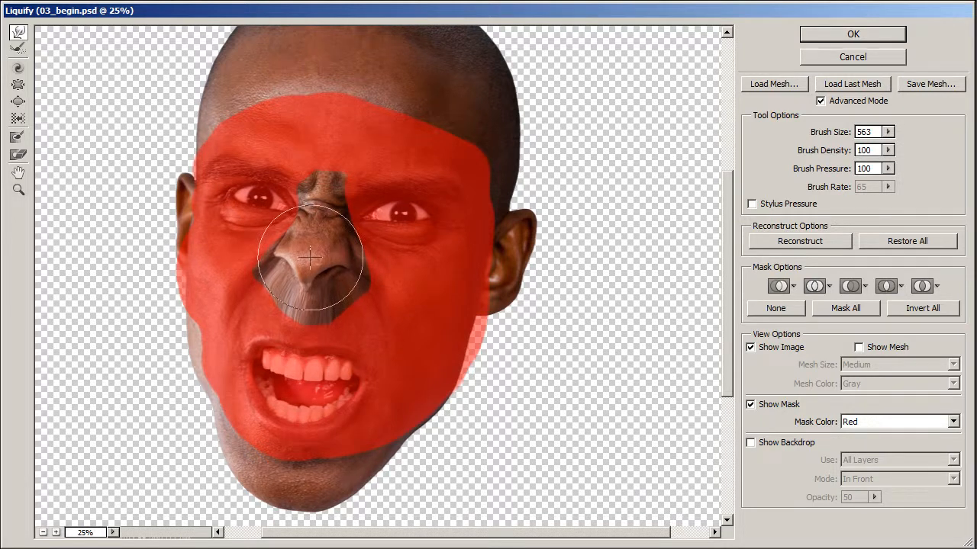
{"action": "left_click_drag", "start_coordinate": [340, 317], "coordinate": [349, 302]}
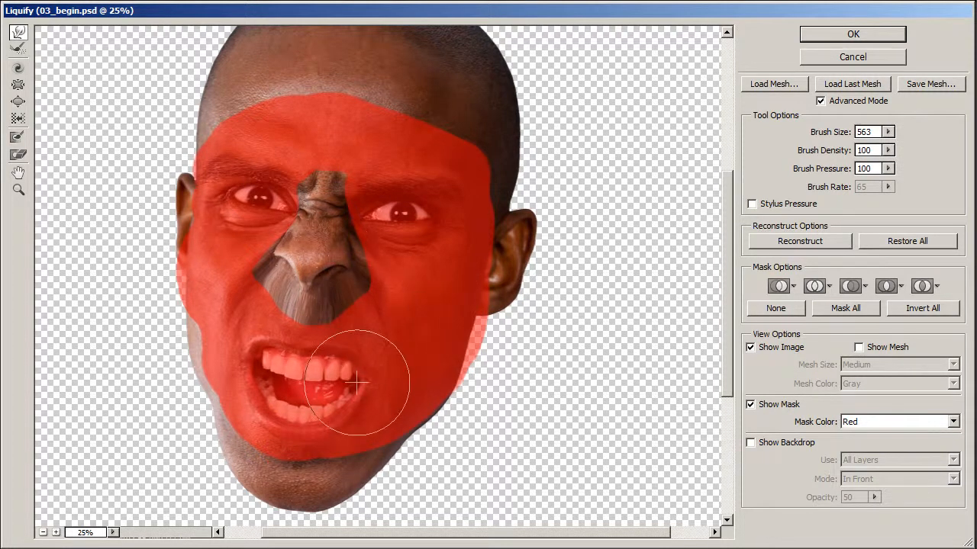
Reduce the Liquify brush size to 501 and push the lower nose further upward with the Forward Warp tool
{"action": "left_click", "coordinate": [22, 86]}
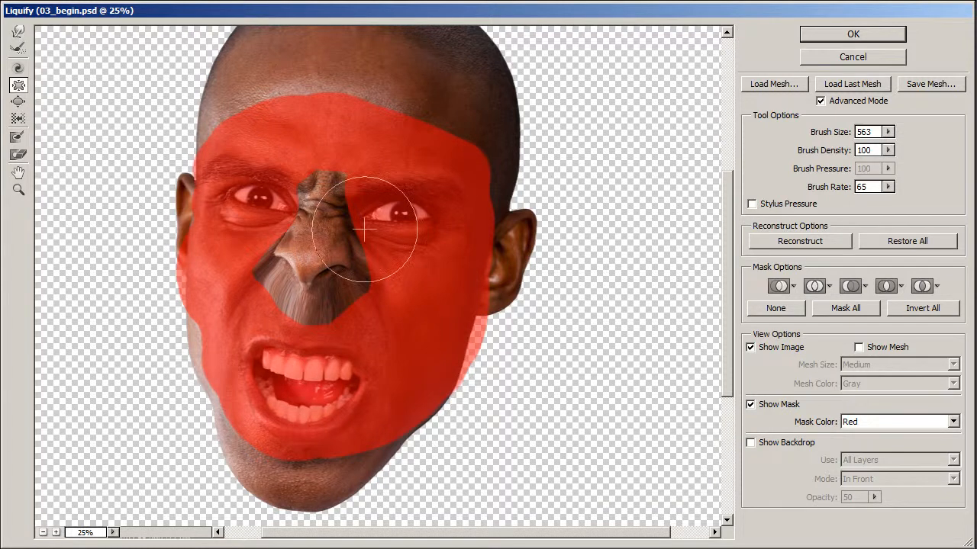
{"action": "left_click_drag", "start_coordinate": [839, 131], "coordinate": [828, 137]}
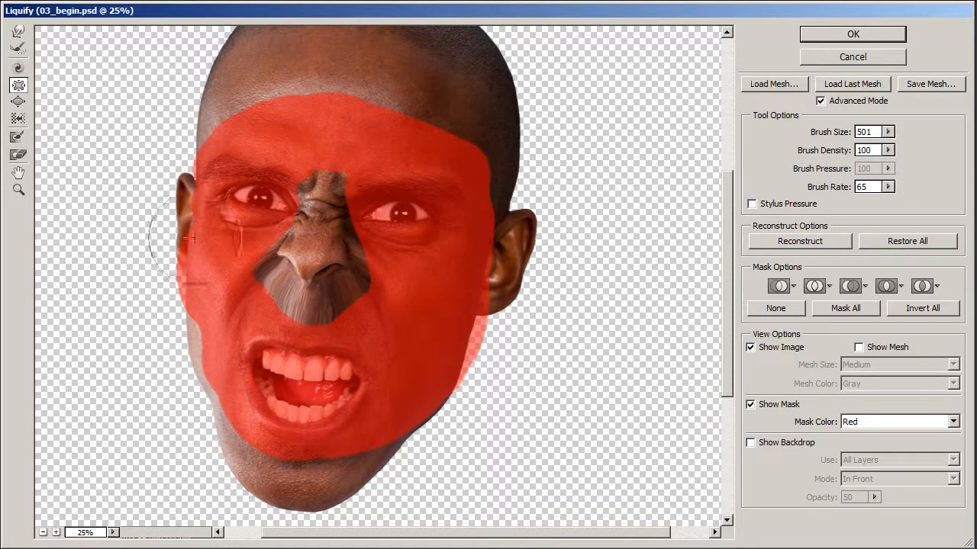
{"action": "left_click", "coordinate": [18, 31]}
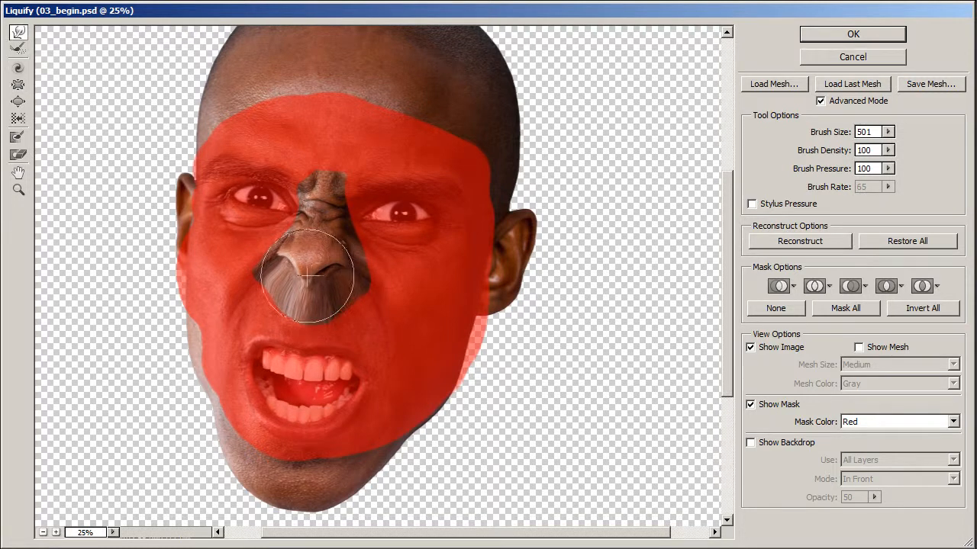
{"action": "mouse_move", "coordinate": [307, 273]}
{"action": "left_mouse_down"}
{"action": "mouse_move", "coordinate": [309, 234]}
{"action": "mouse_move", "coordinate": [293, 239]}
{"action": "left_mouse_up"}
Refine the nostril edge with Forward Warp at brush size 109, then apply Liquify and compare the nose layer with the original
{"action": "left_click_drag", "start_coordinate": [804, 133], "coordinate": [749, 135]}
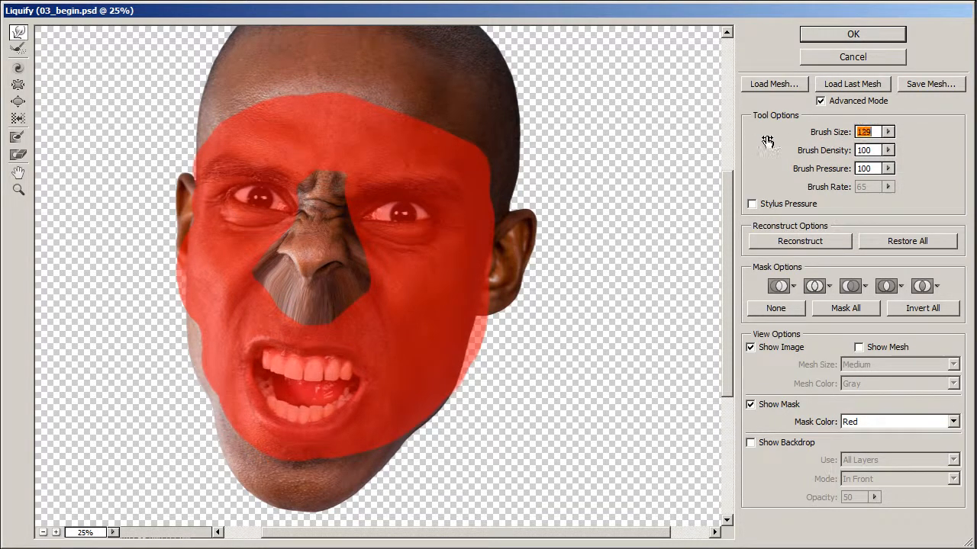
{"action": "left_click_drag", "start_coordinate": [282, 248], "coordinate": [288, 239]}
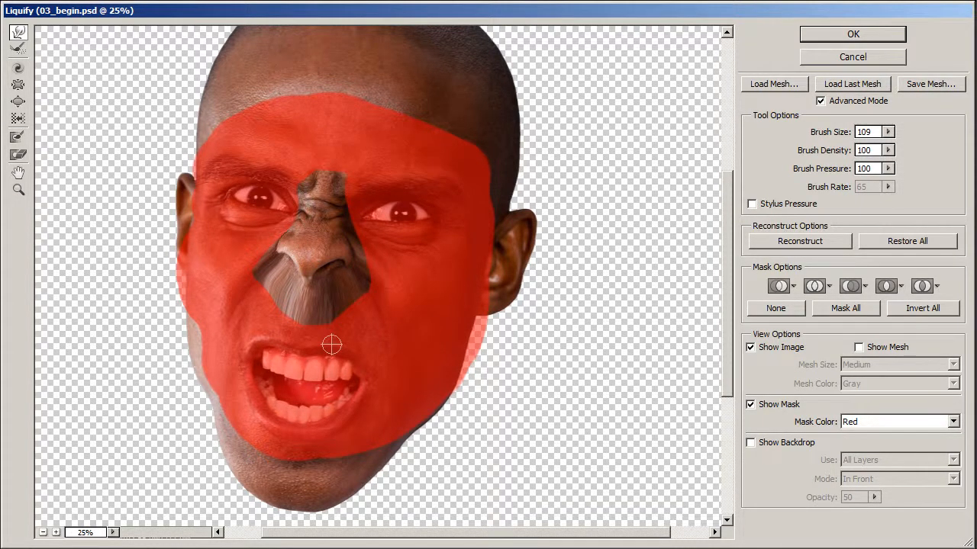
{"action": "left_click", "coordinate": [863, 34]}
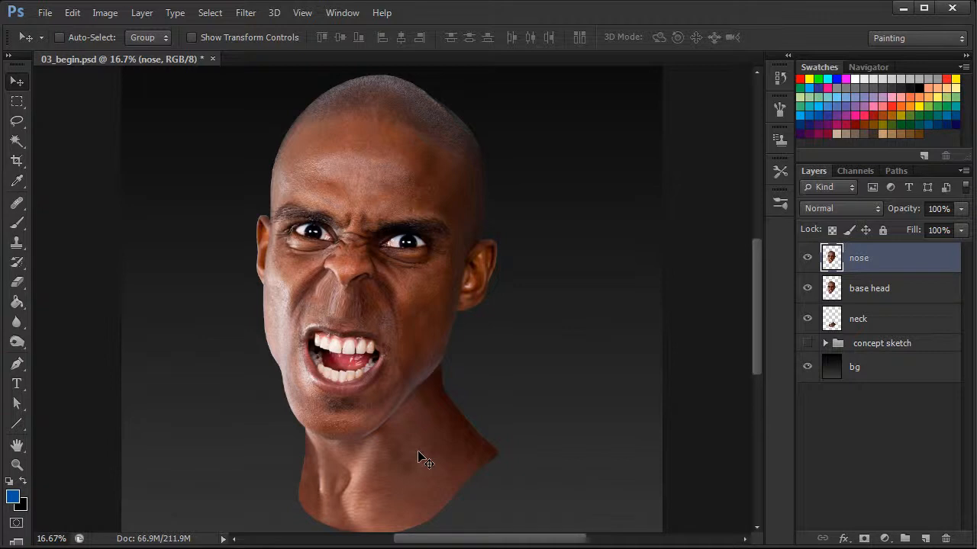
{"action": "left_click", "coordinate": [809, 259]}
{"action": "left_click", "coordinate": [808, 260]}
Heal the stretched skin on the image-right side of the upper lip with a 121 px Healing Brush, sampling nearby skin
{"action": "left_click", "coordinate": [18, 204]}
{"action": "scroll", "coordinate": [394, 357], "scroll_direction": "up", "scroll_amount": 2}
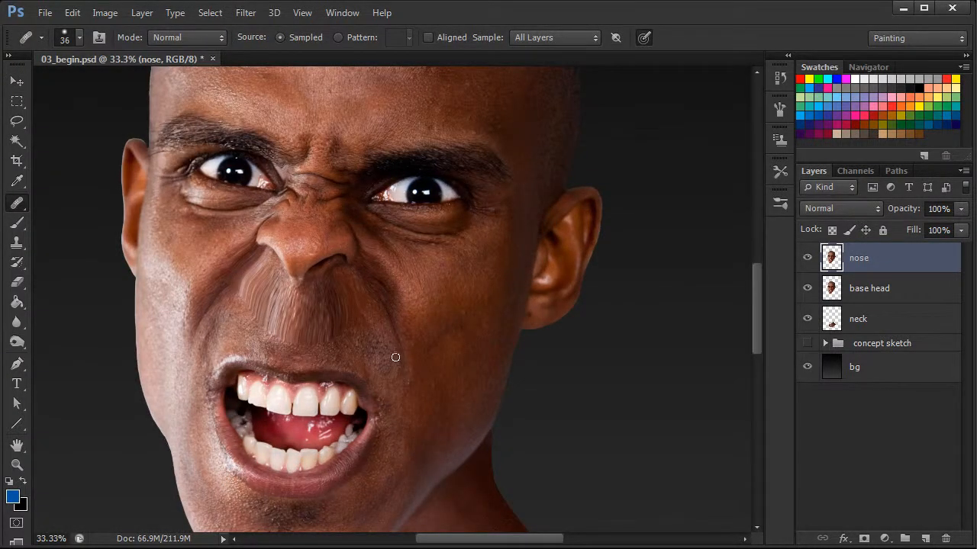
{"action": "right_click", "coordinate": [394, 344]}
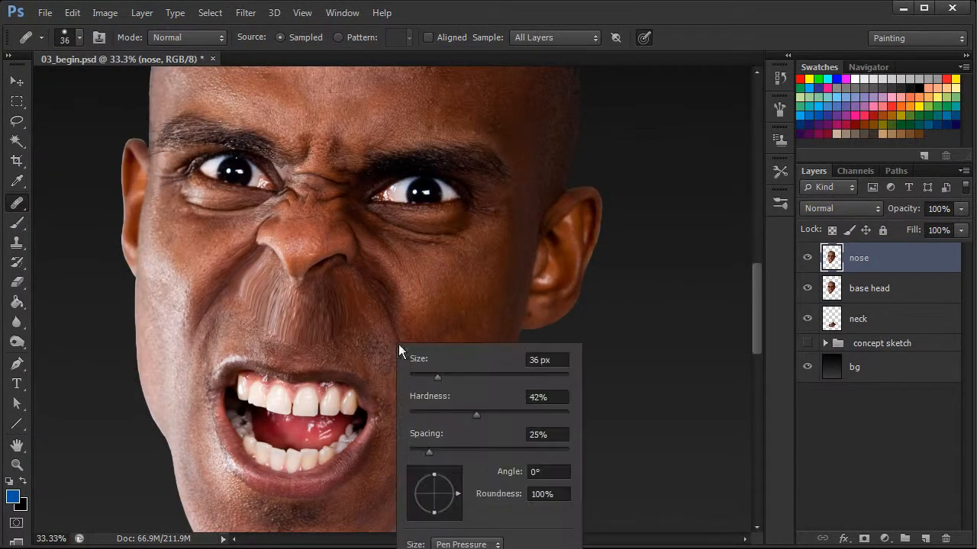
{"action": "left_click_drag", "start_coordinate": [438, 376], "coordinate": [496, 377]}
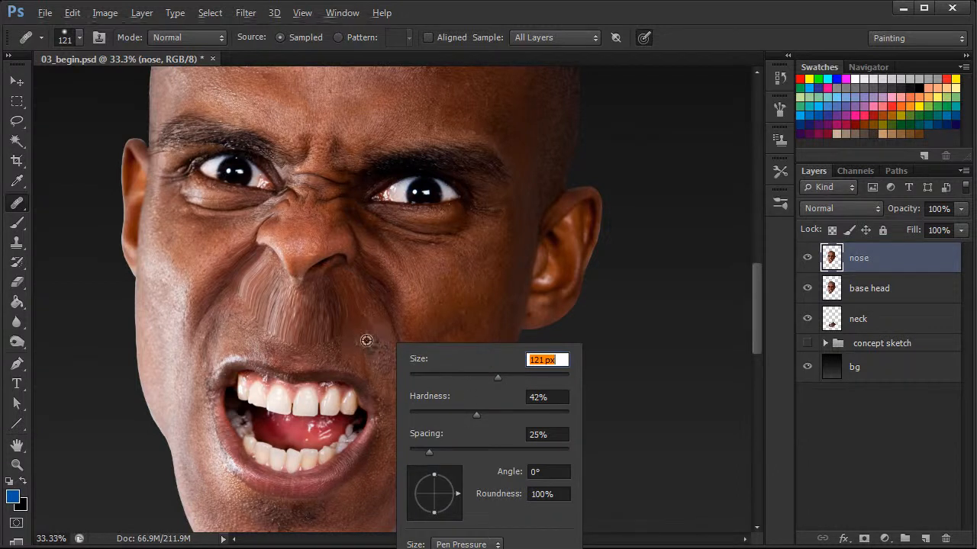
{"action": "left_click", "coordinate": [365, 338], "text": "alt"}
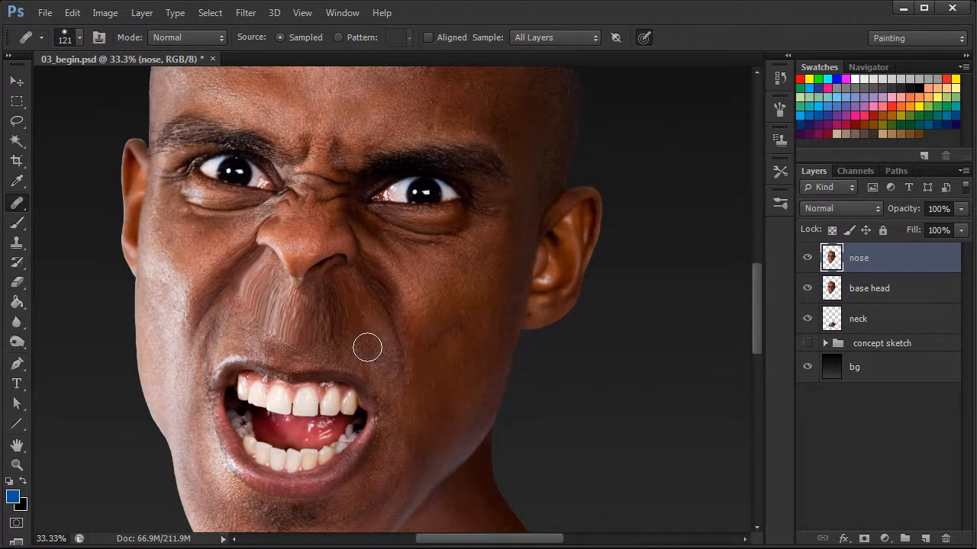
{"action": "left_click_drag", "start_coordinate": [377, 346], "coordinate": [363, 337]}
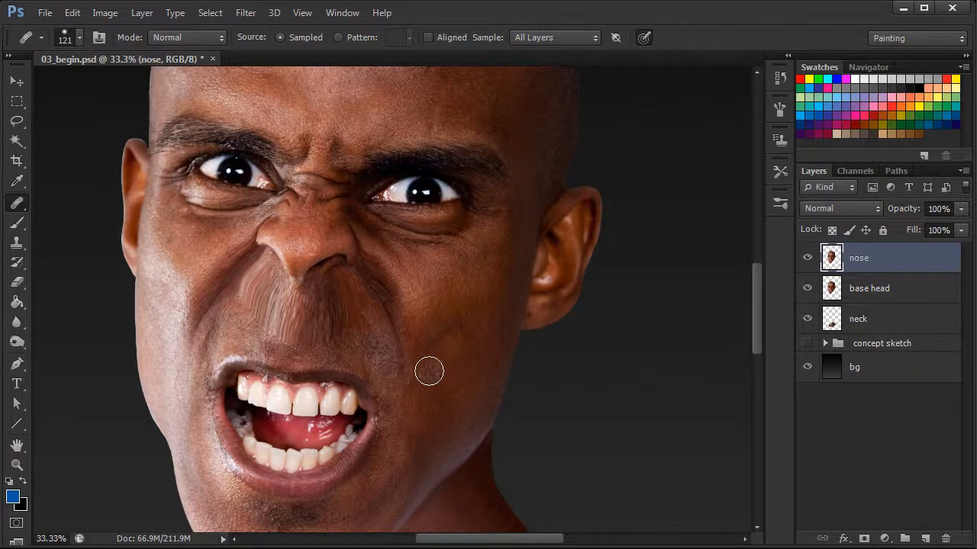
{"action": "left_click", "coordinate": [367, 344], "text": "alt"}
{"action": "mouse_move", "coordinate": [349, 318]}
{"action": "left_mouse_down"}
{"action": "mouse_move", "coordinate": [355, 312]}
{"action": "mouse_move", "coordinate": [370, 352]}
{"action": "left_mouse_up"}
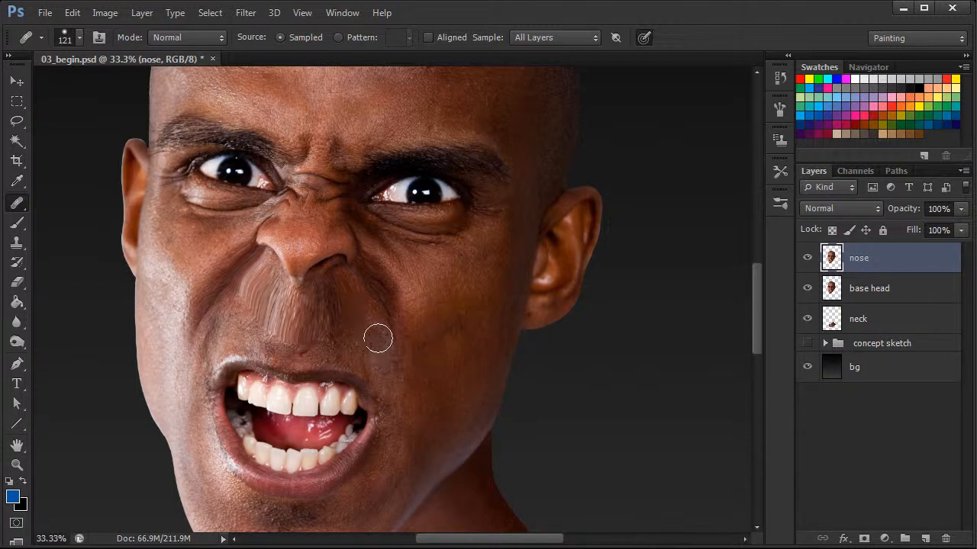
{"action": "mouse_move", "coordinate": [349, 312]}
{"action": "left_mouse_down"}
{"action": "mouse_move", "coordinate": [366, 326]}
{"action": "mouse_move", "coordinate": [401, 301]}
{"action": "mouse_move", "coordinate": [367, 306]}
{"action": "left_mouse_up"}
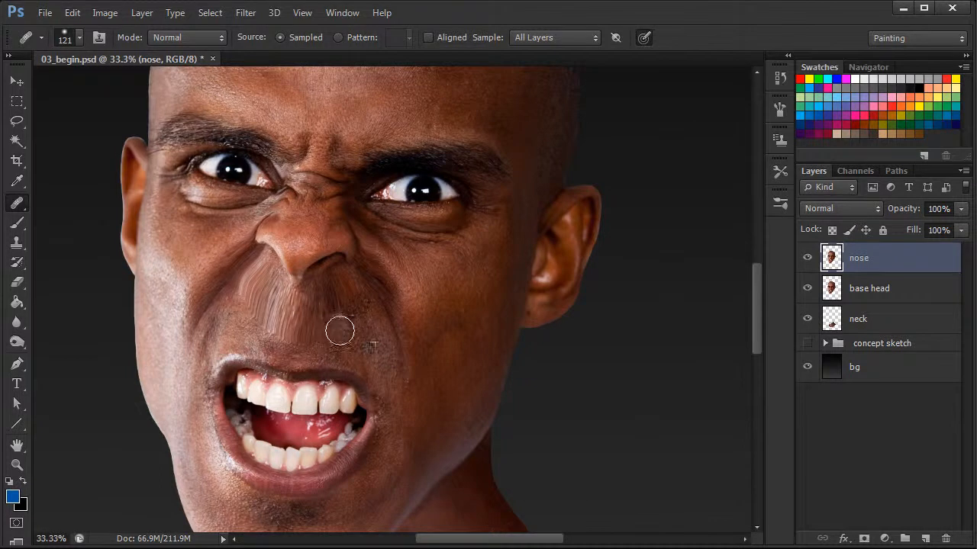
Heal the streaked skin across the image-left side and center of the upper lip with texture sampled from both sides
{"action": "mouse_move", "coordinate": [243, 337]}
{"action": "left_mouse_down"}
{"action": "mouse_move", "coordinate": [268, 325]}
{"action": "mouse_move", "coordinate": [246, 301]}
{"action": "mouse_move", "coordinate": [297, 281]}
{"action": "left_mouse_up"}
{"action": "left_click", "coordinate": [225, 325], "text": "alt"}
{"action": "left_click", "coordinate": [371, 341], "text": "alt"}
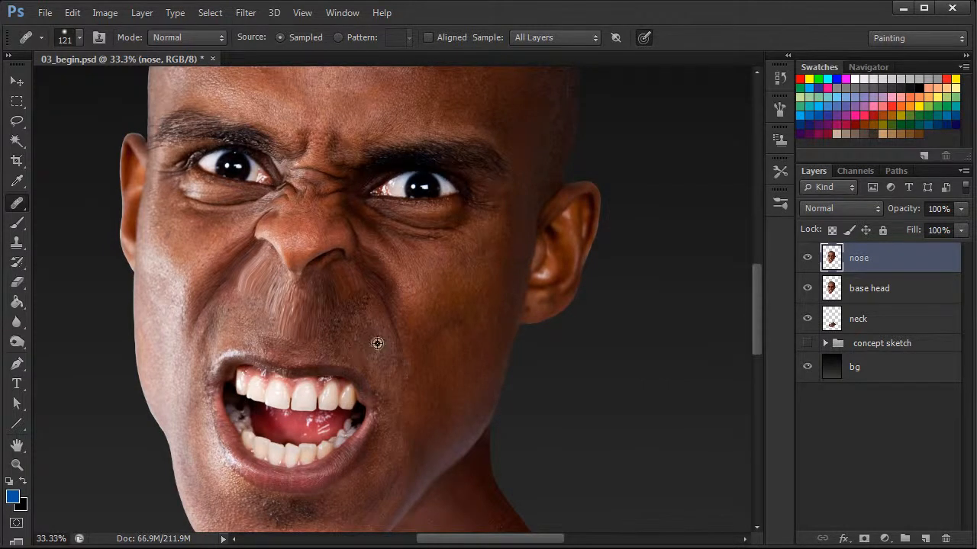
{"action": "left_click", "coordinate": [246, 333], "text": "alt"}
{"action": "left_click", "coordinate": [369, 333], "text": "alt"}
{"action": "left_click_drag", "start_coordinate": [348, 292], "coordinate": [360, 298]}
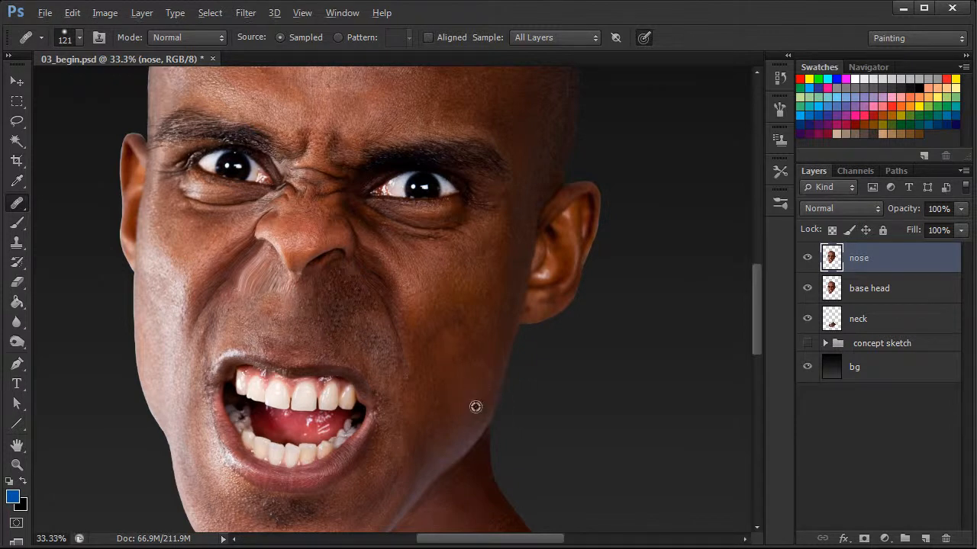
Heal the remaining streaks and the small blemish beneath the image-left nostril using clean skin samples
{"action": "left_click", "coordinate": [477, 407], "text": "alt"}
{"action": "left_click_drag", "start_coordinate": [264, 287], "coordinate": [264, 280]}
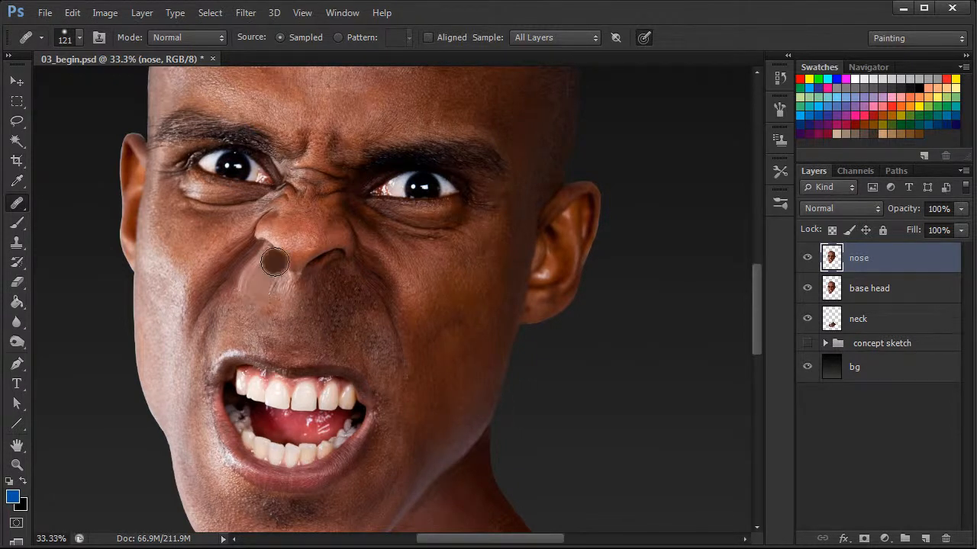
{"action": "left_click", "coordinate": [268, 313]}
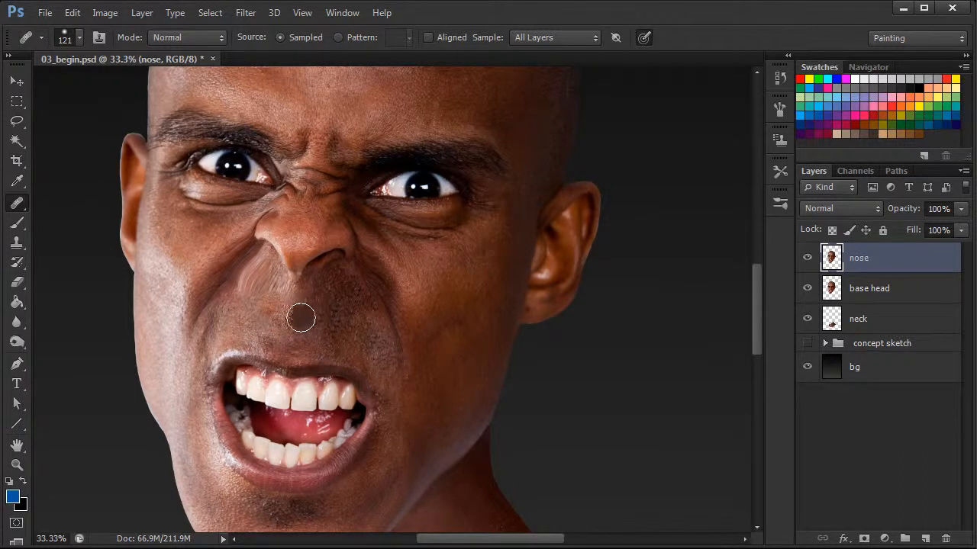
{"action": "mouse_move", "coordinate": [252, 293]}
{"action": "left_mouse_down"}
{"action": "mouse_move", "coordinate": [241, 326]}
{"action": "mouse_move", "coordinate": [241, 295]}
{"action": "mouse_move", "coordinate": [232, 291]}
{"action": "left_mouse_up"}
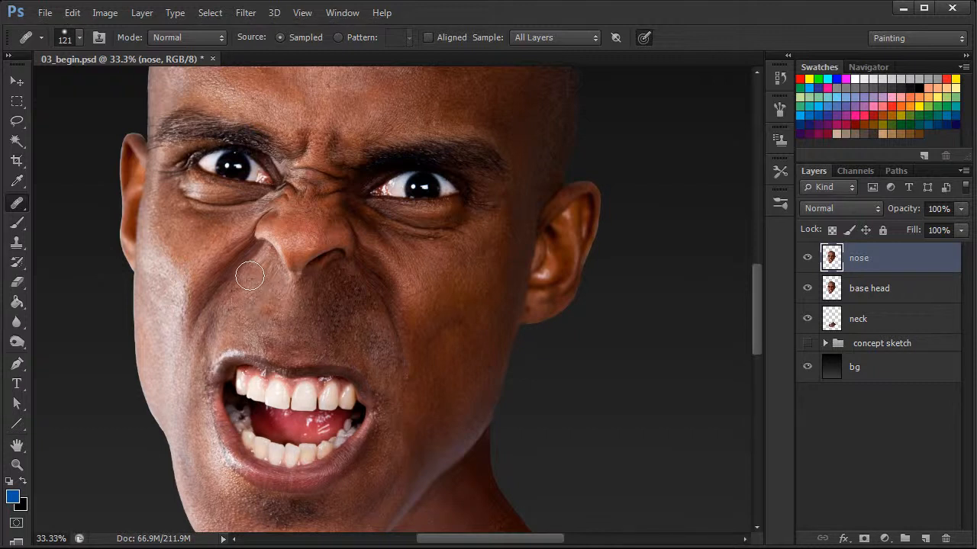
{"action": "left_click_drag", "start_coordinate": [251, 403], "coordinate": [256, 408]}
{"action": "key", "text": "ctrl+z"}
{"action": "left_click", "coordinate": [259, 266]}
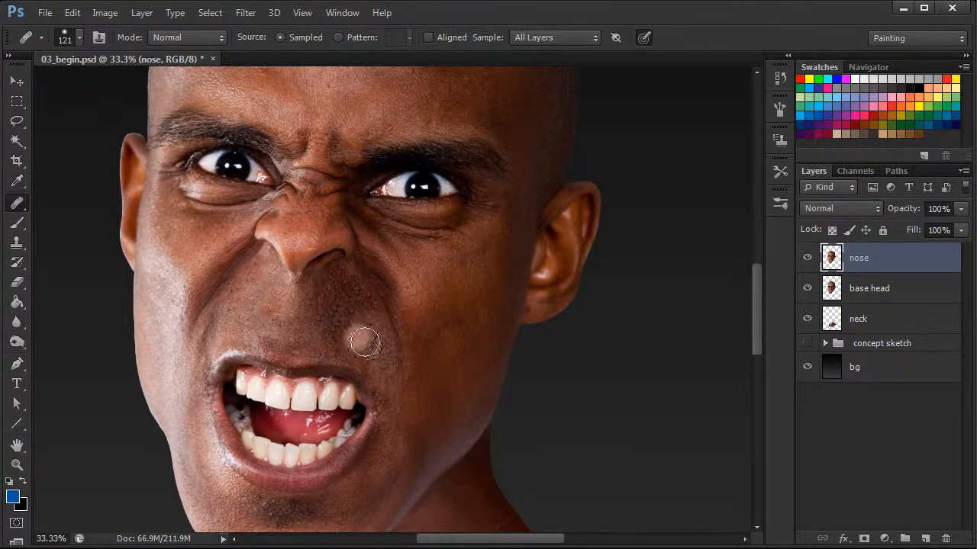
{"action": "left_click", "coordinate": [268, 309], "text": "alt"}
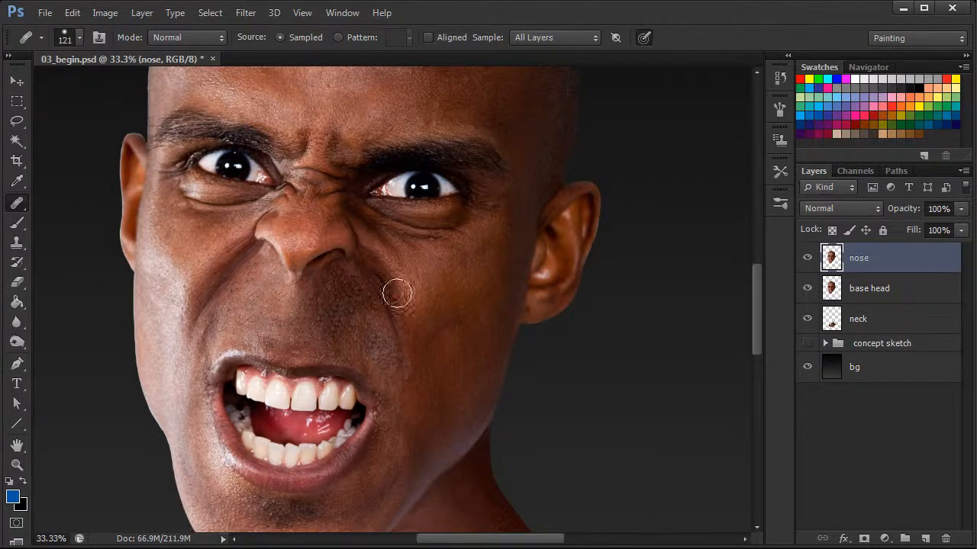
Soften the crease running from the image-right side of the nose to the cheek with the Healing Brush, sampling cheek skin
{"action": "left_click", "coordinate": [404, 322], "text": "alt"}
{"action": "mouse_move", "coordinate": [387, 284]}
{"action": "left_mouse_down"}
{"action": "mouse_move", "coordinate": [388, 295]}
{"action": "mouse_move", "coordinate": [384, 283]}
{"action": "mouse_move", "coordinate": [401, 277]}
{"action": "mouse_move", "coordinate": [374, 251]}
{"action": "mouse_move", "coordinate": [388, 275]}
{"action": "mouse_move", "coordinate": [364, 236]}
{"action": "left_mouse_up"}
{"action": "left_click", "coordinate": [414, 285], "text": "alt"}
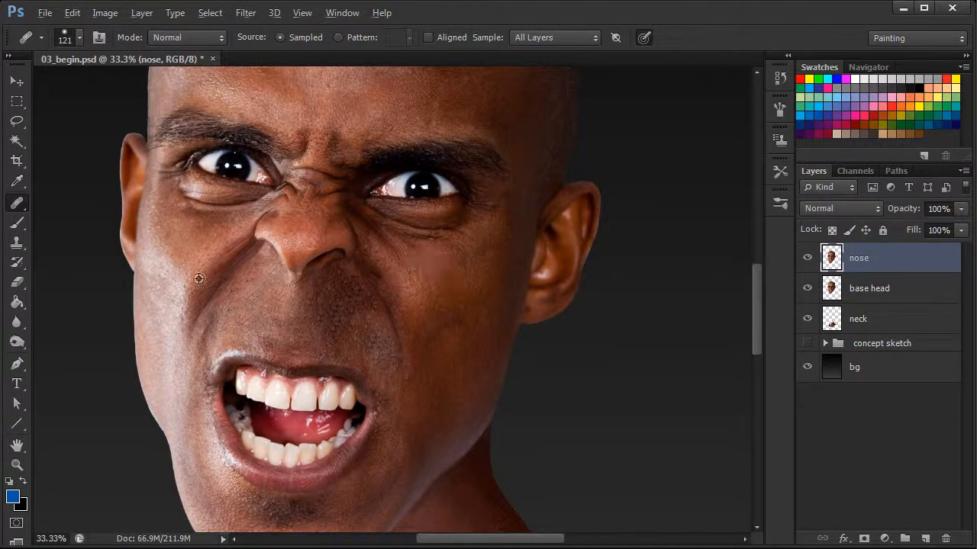
Soften the crease beside the image-left nostril with healing strokes sampled from the adjacent cheek and upper lip
{"action": "left_click", "coordinate": [189, 309], "text": "alt"}
{"action": "left_click_drag", "start_coordinate": [231, 284], "coordinate": [223, 295]}
{"action": "mouse_move", "coordinate": [259, 253]}
{"action": "left_mouse_down"}
{"action": "mouse_move", "coordinate": [247, 270]}
{"action": "mouse_move", "coordinate": [264, 258]}
{"action": "left_mouse_up"}
{"action": "left_click", "coordinate": [264, 273], "text": "alt"}
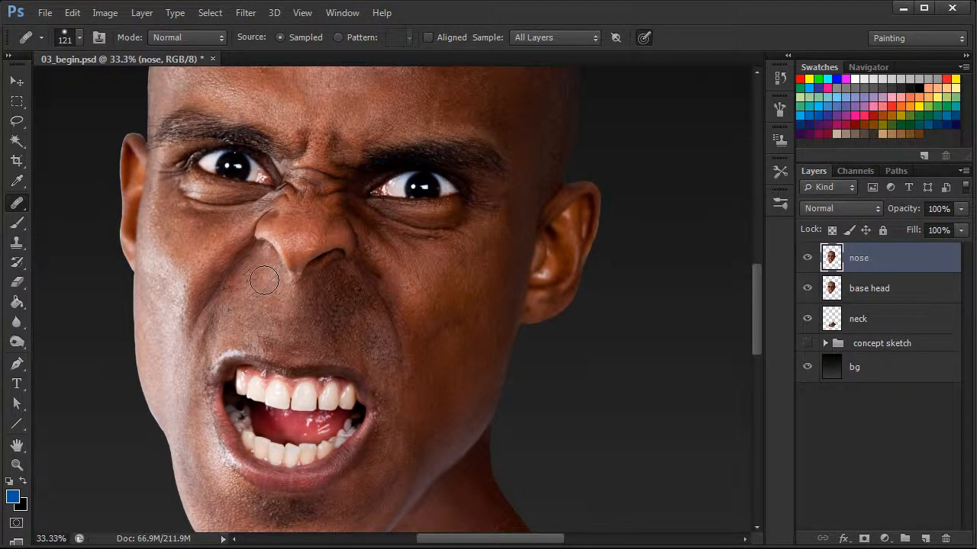
{"action": "key", "text": "ctrl+minus"}
{"action": "key", "text": "ctrl+minus"}
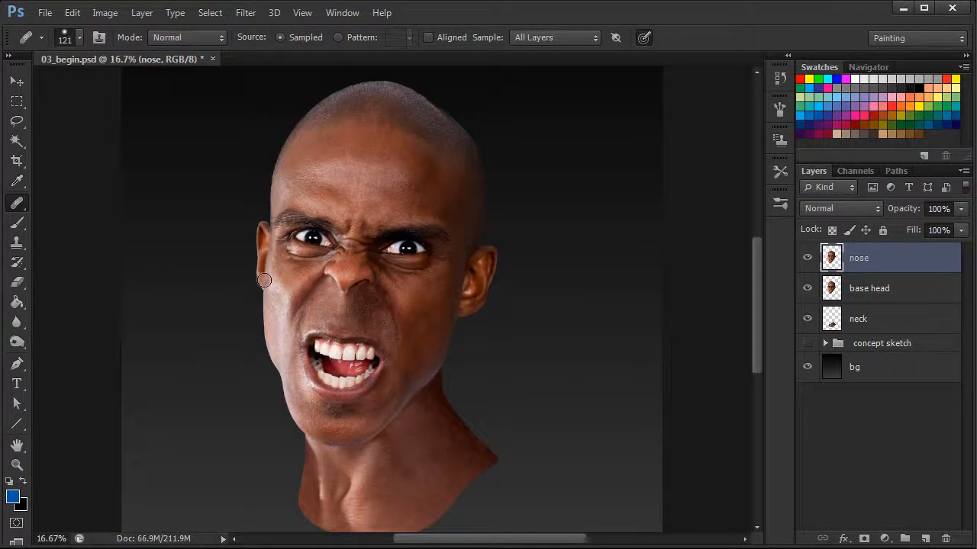